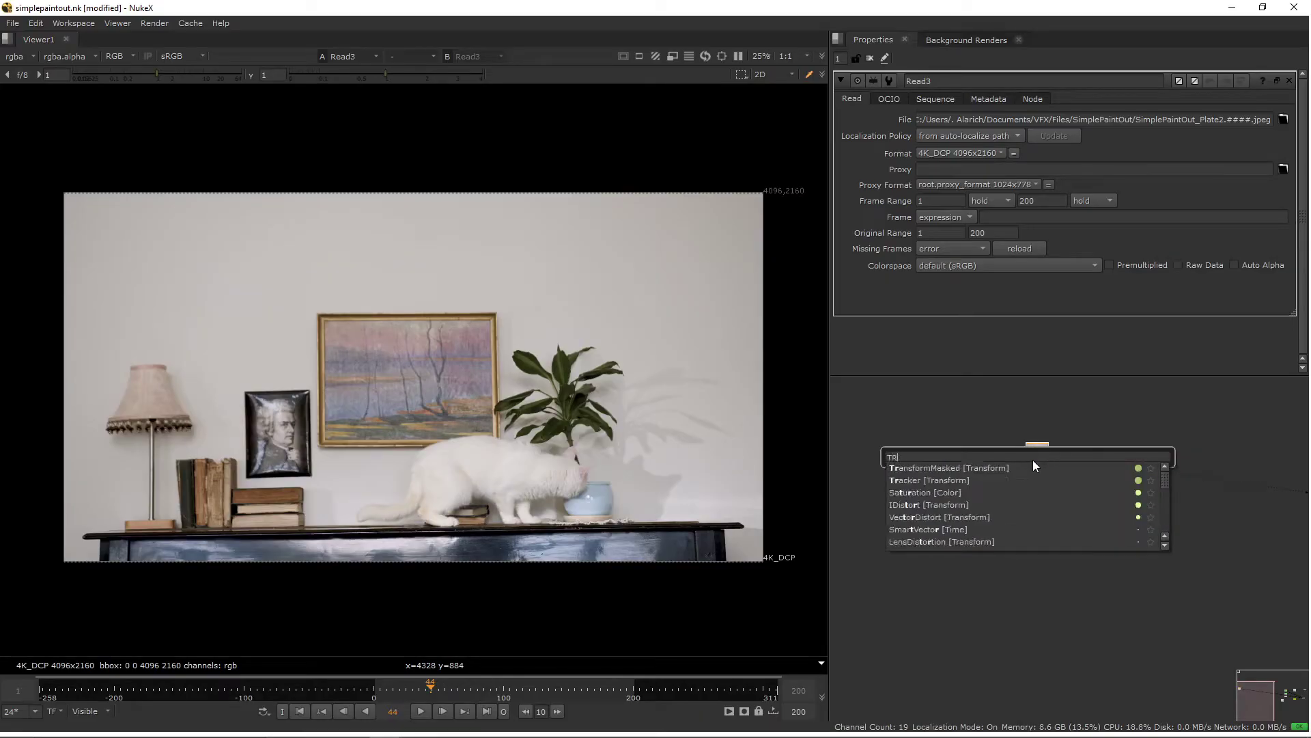
- Add a Tracker node to the plate, place two tracks on the painting frame's upper corners and track them forward
left_click(981, 478)
left_click(894, 325)
left_click(894, 325)
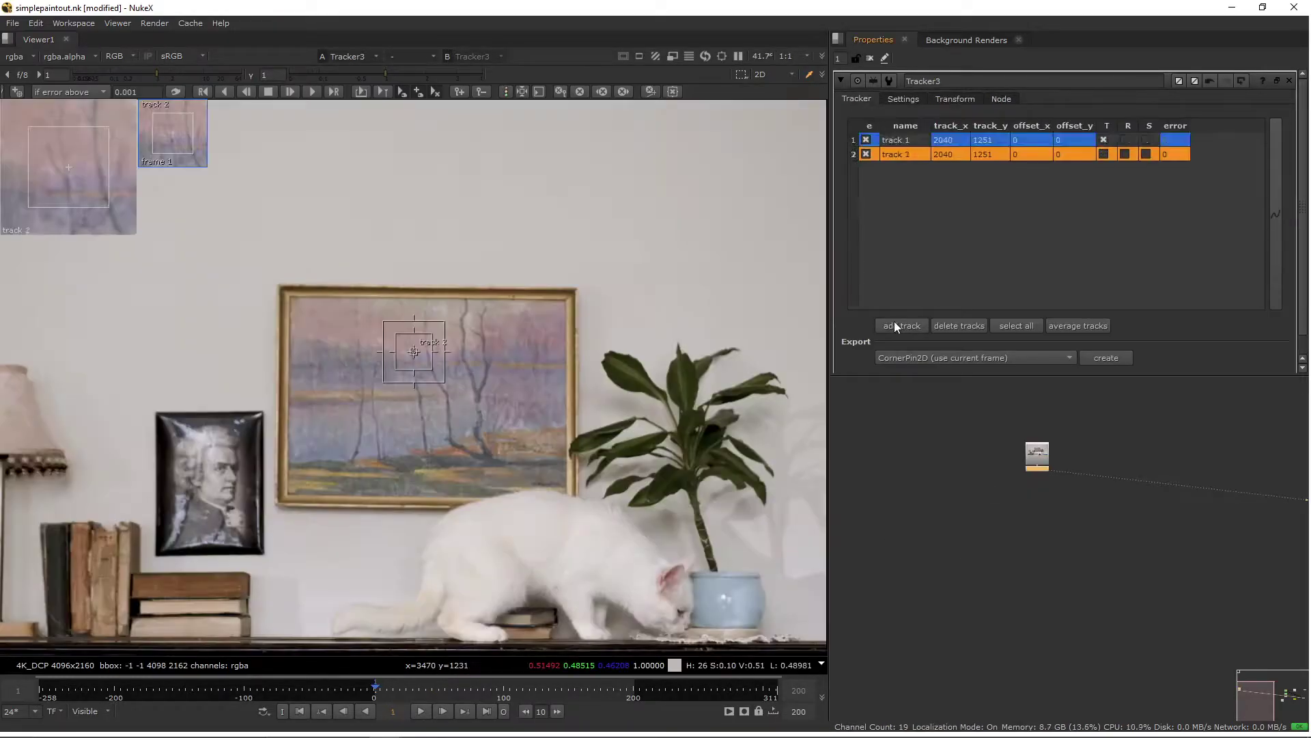
mouse_move(414, 351)
left_mouse_down()
mouse_move(286, 288)
mouse_move(539, 298)
left_mouse_up()
left_click(314, 96)
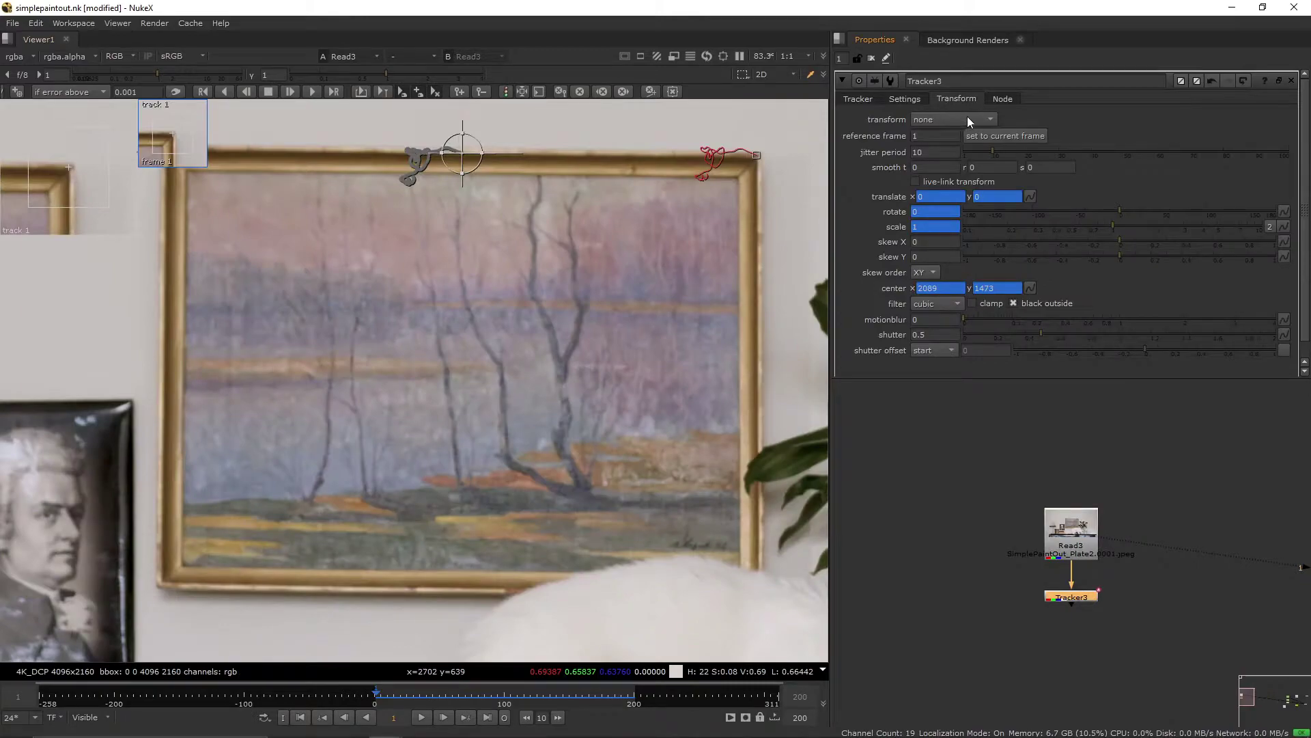
- Set the Tracker's transform to stabilize and play back its output to check the track
left_click(970, 121)
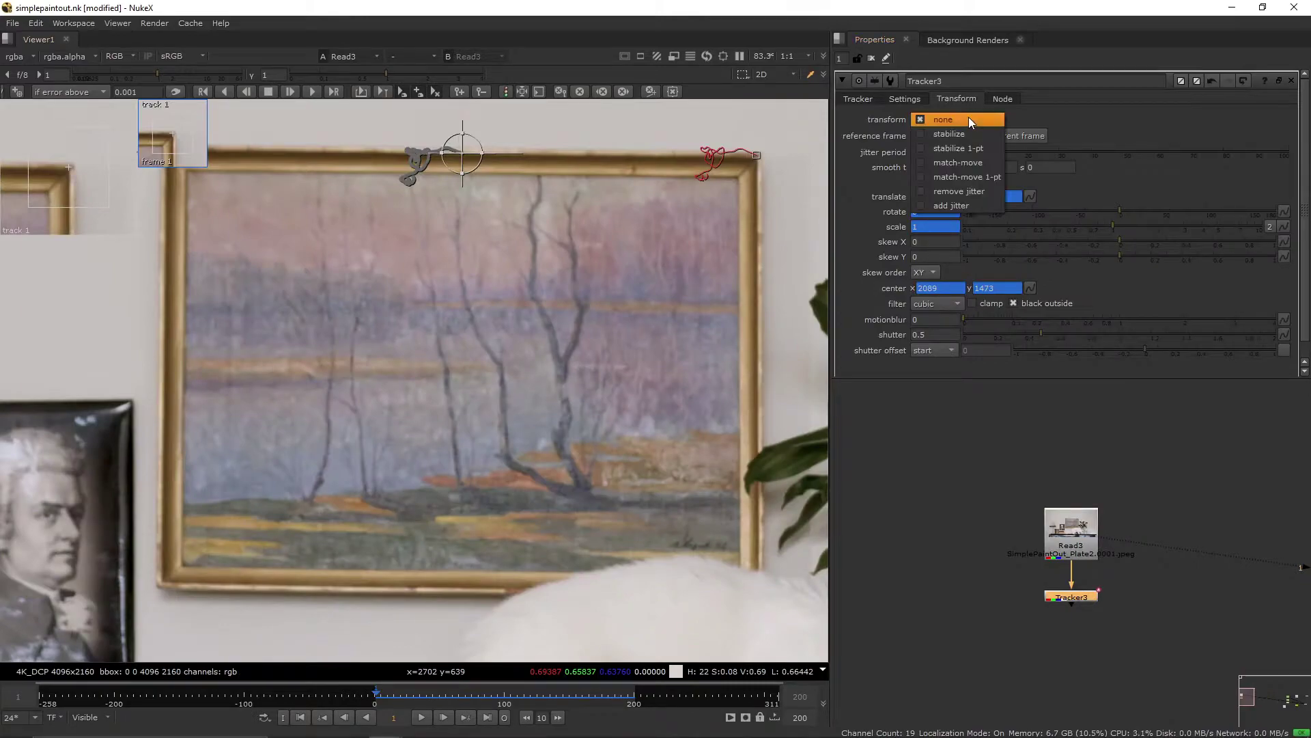
left_click(965, 129)
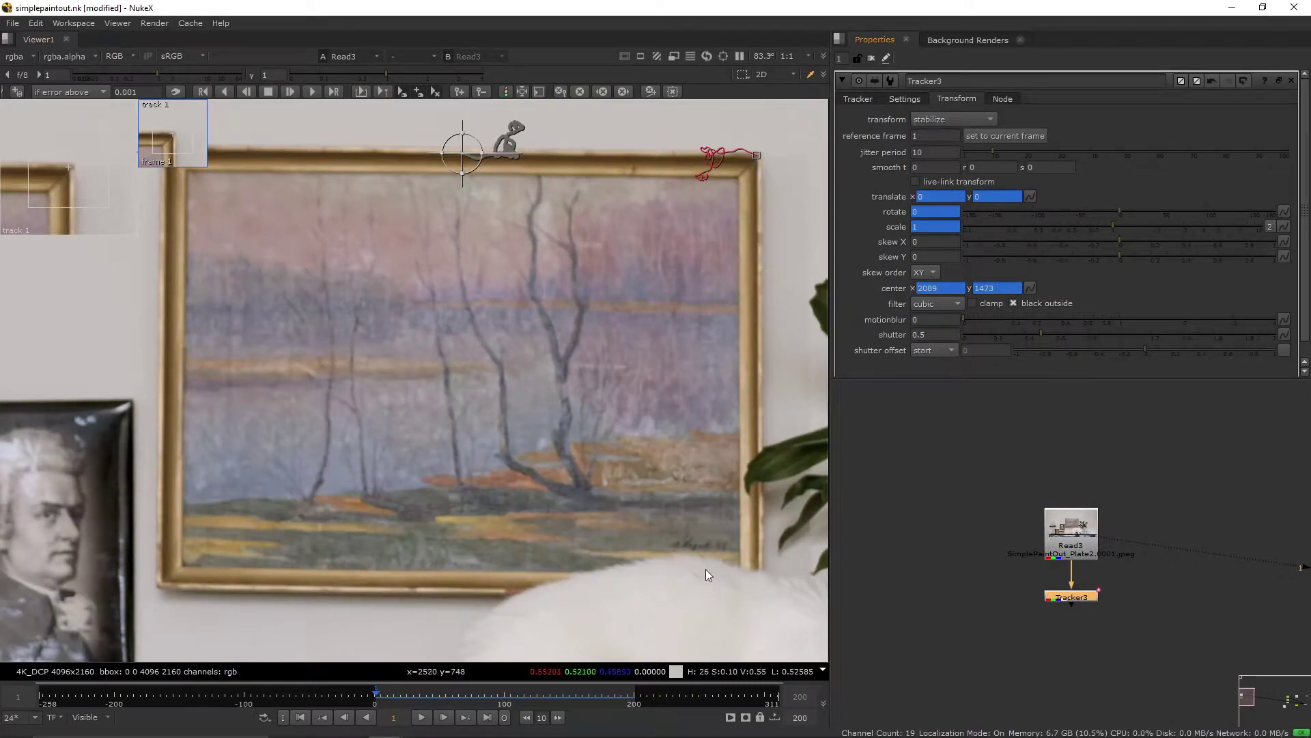
key("1")
left_click(421, 717)
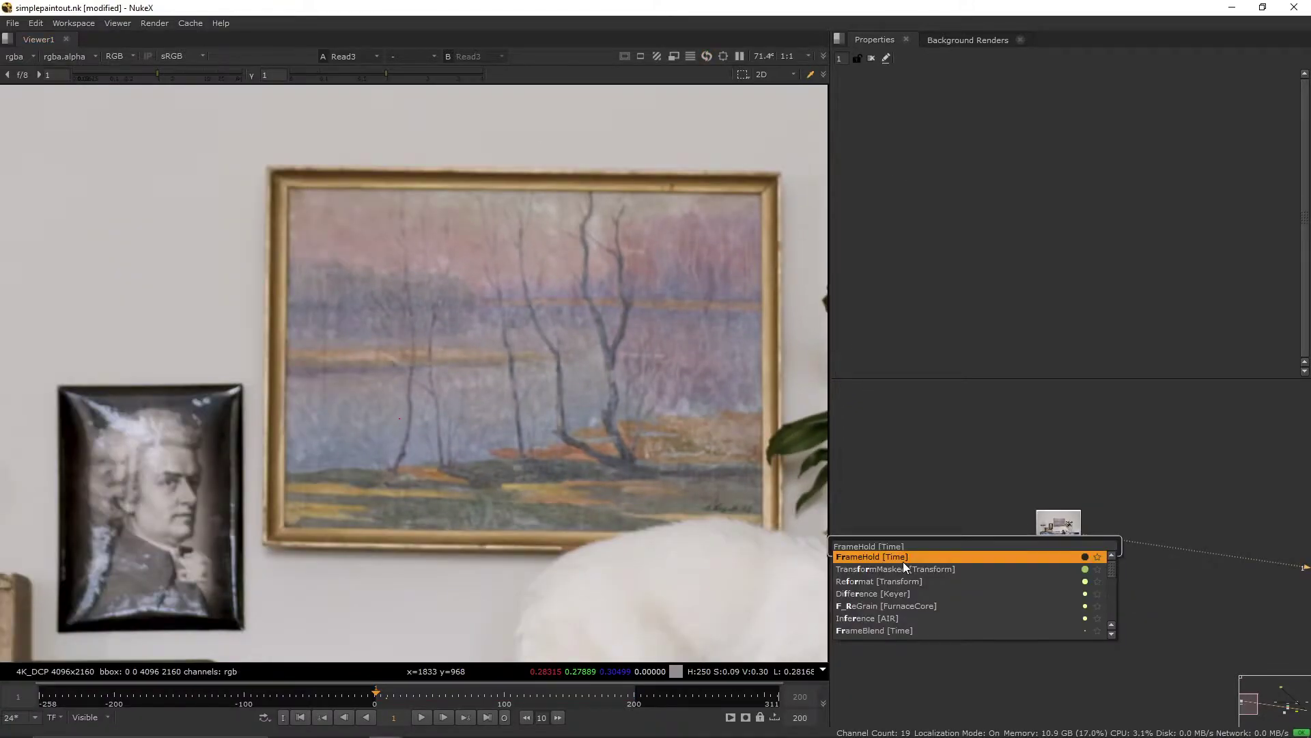
- Branch a FrameHold at frame 1 off the plate and add a RotoPaint node below it, viewing its output
key("Return")
left_click_drag(977, 526, 1067, 538)
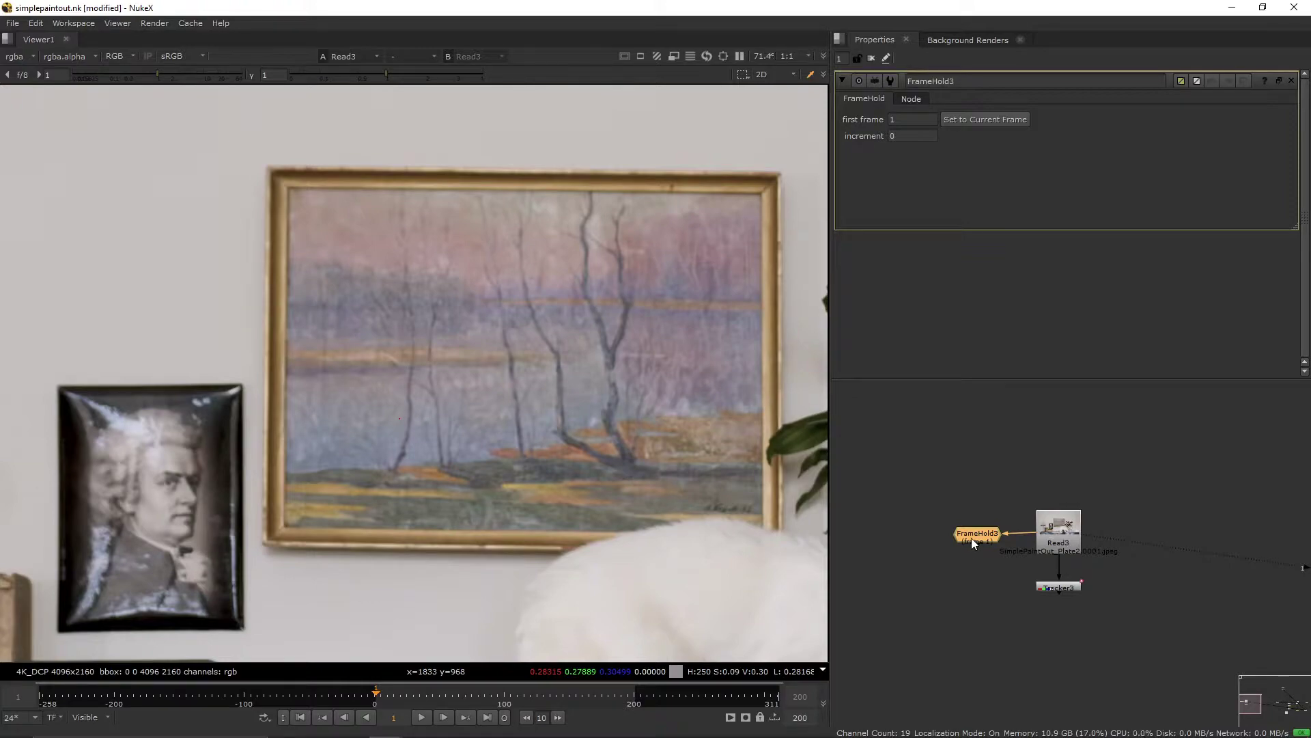
key("1")
key("p")
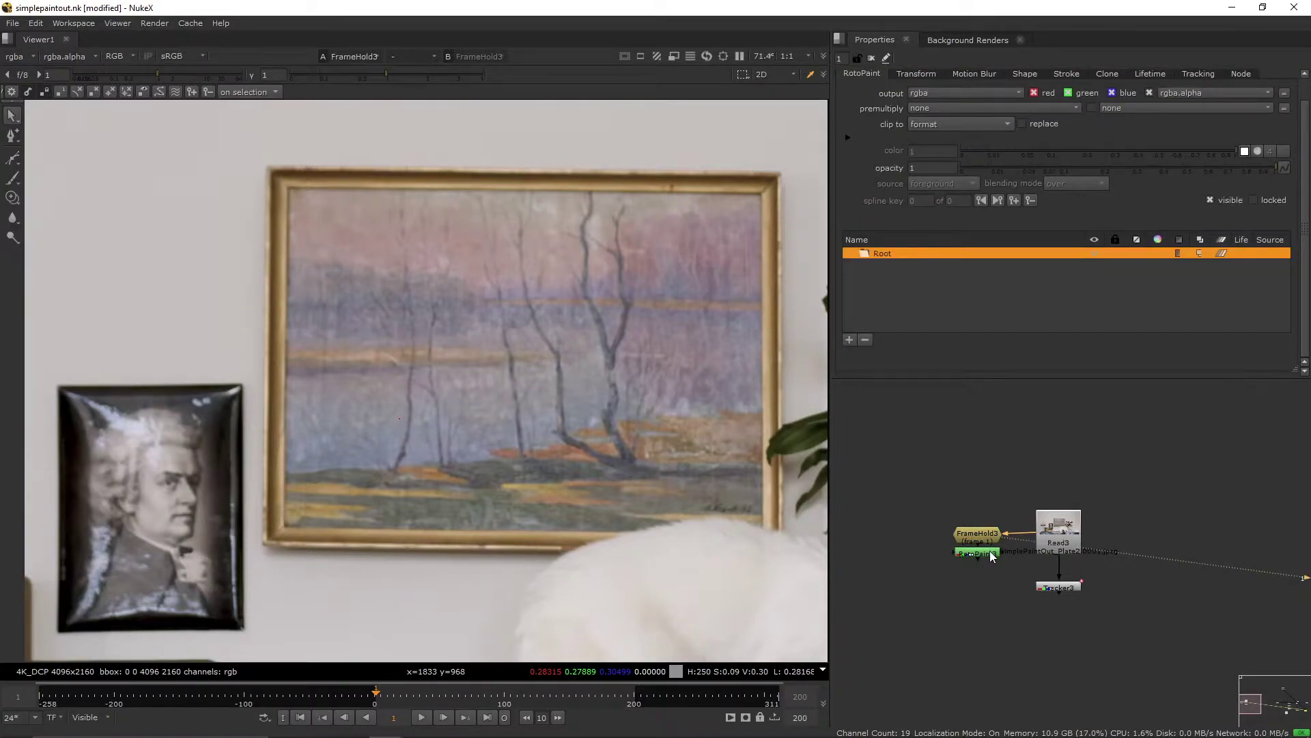
key("1")
- Set the Blur brush opacity to 0.2 and blur the pale water beside the thin trees in the painting
left_click(12, 217)
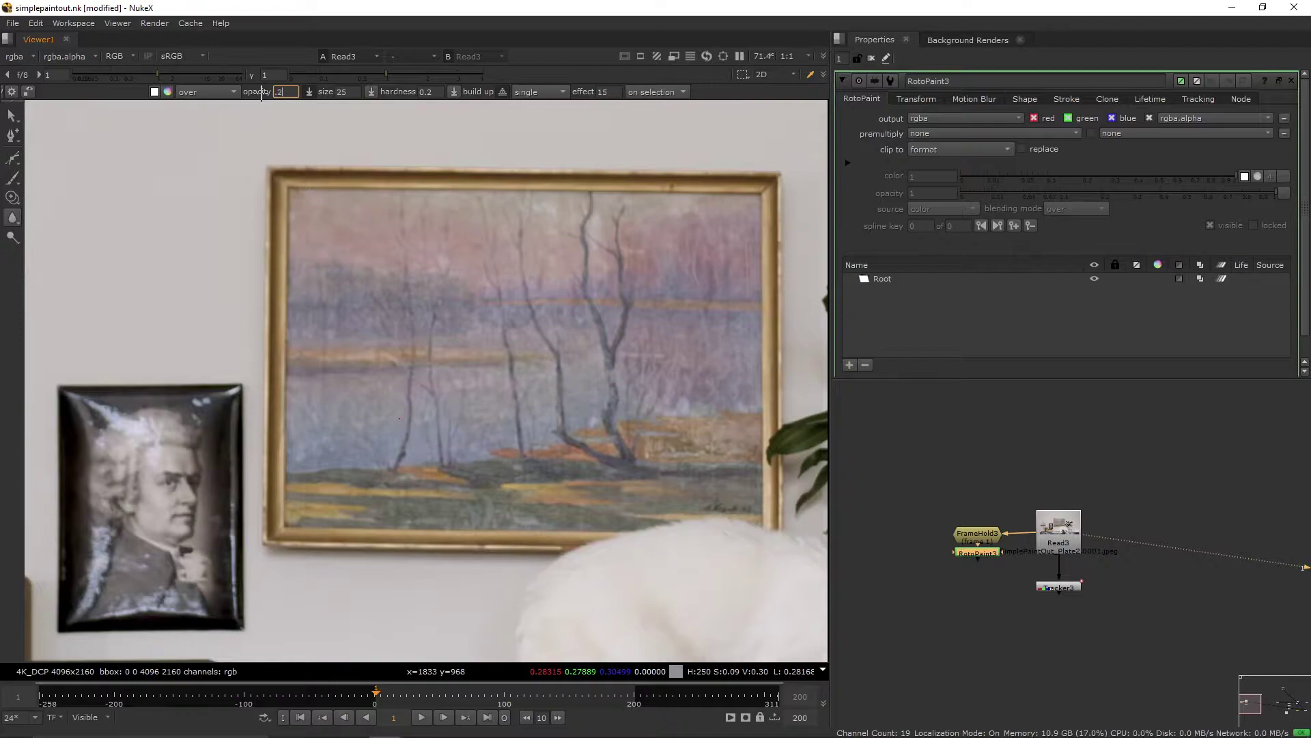
key("Return")
mouse_move(345, 442)
left_mouse_down()
mouse_move(305, 387)
mouse_move(389, 399)
mouse_move(352, 419)
mouse_move(308, 389)
mouse_move(331, 444)
left_mouse_up()
mouse_move(330, 444)
left_mouse_down()
mouse_move(366, 442)
mouse_move(342, 417)
mouse_move(362, 440)
left_mouse_up()
left_click_drag(362, 441, 328, 410)
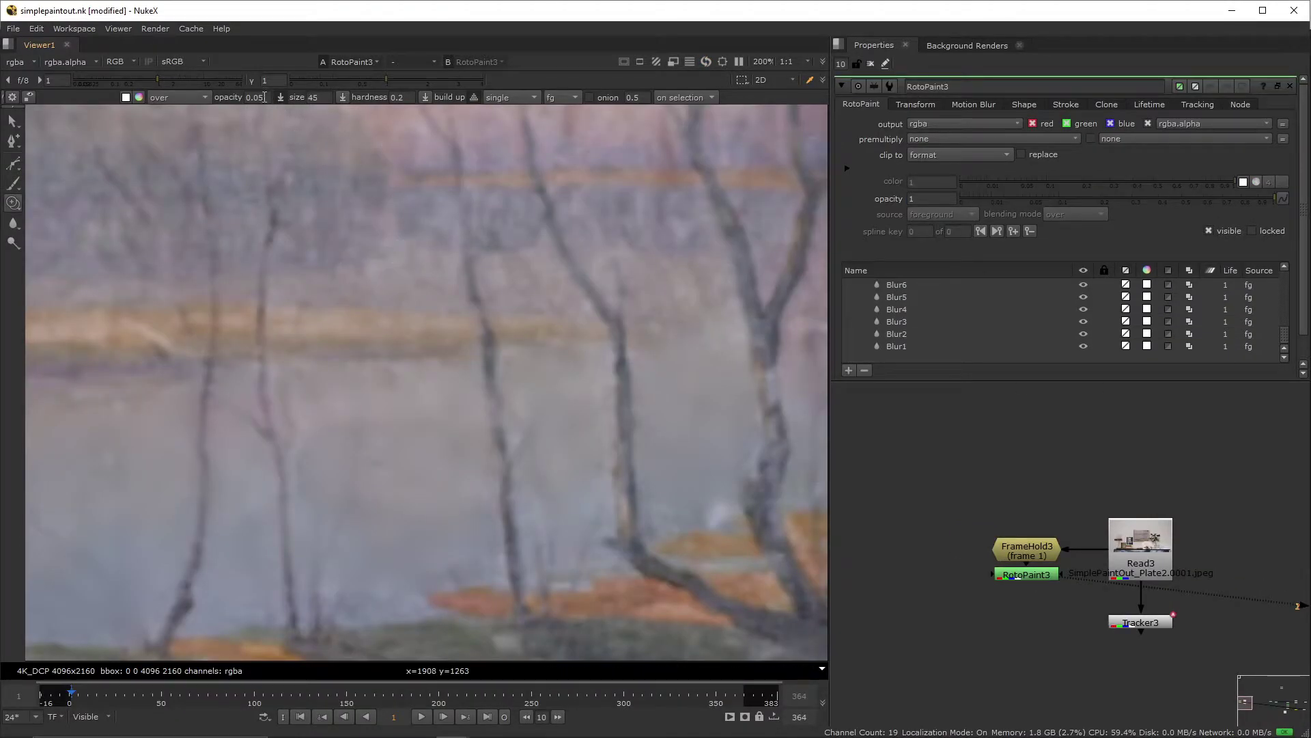
- Clone over the thin middle trunk where it crosses the orange shoreline, using a size 45 brush at 0.05 opacity
scroll(437, 291, "up", 2)
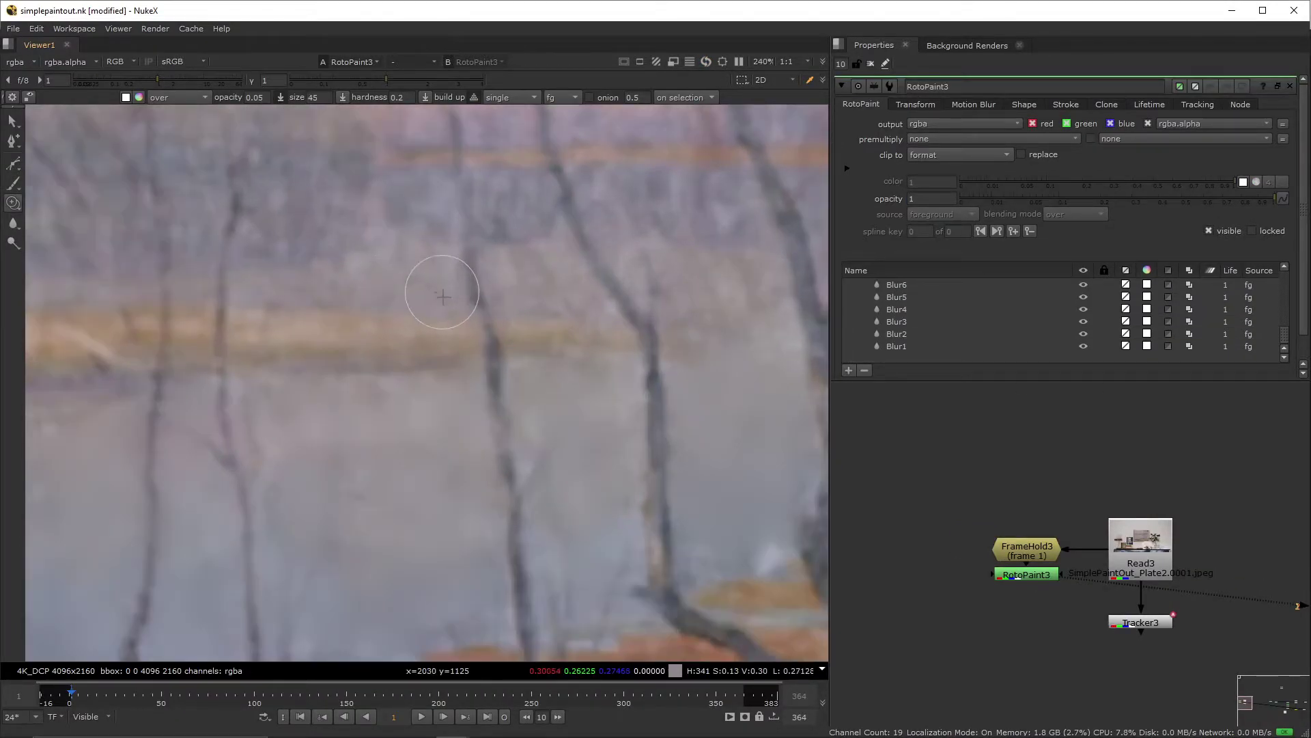
left_click(459, 332)
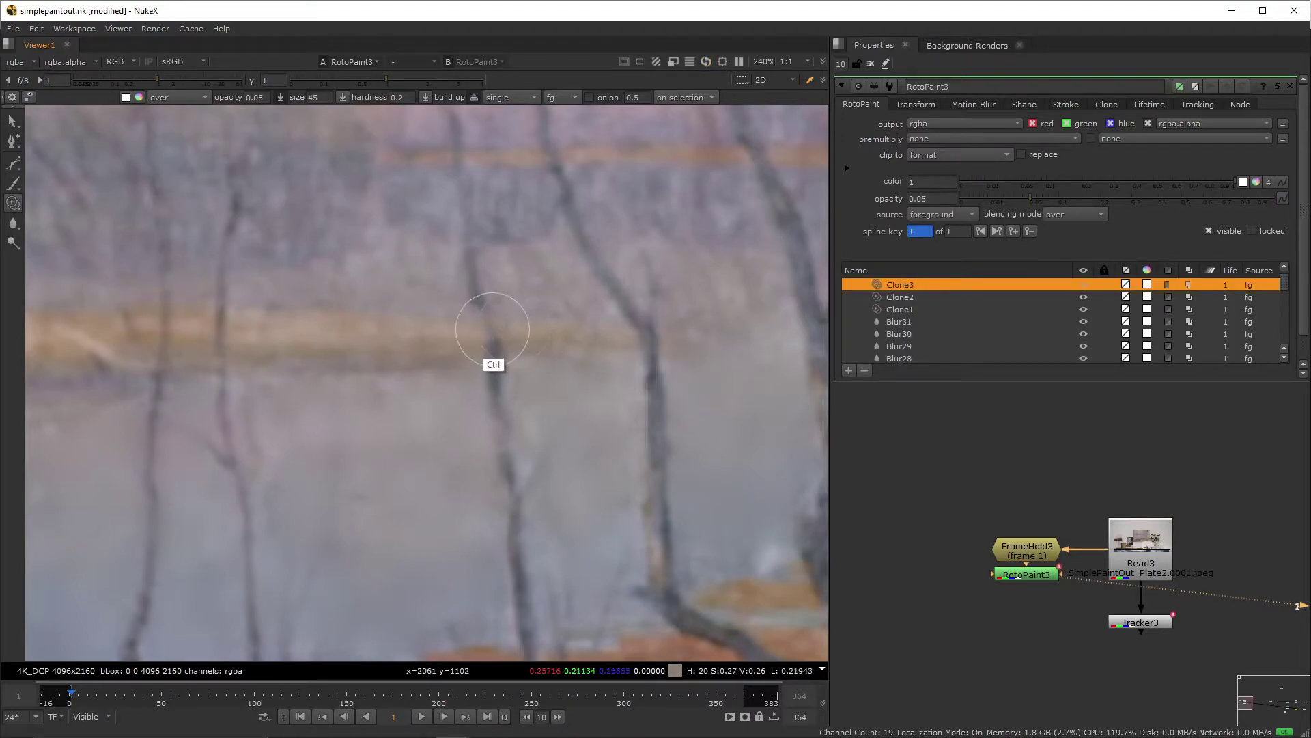
left_click(492, 342)
left_click(495, 336)
left_click(500, 327)
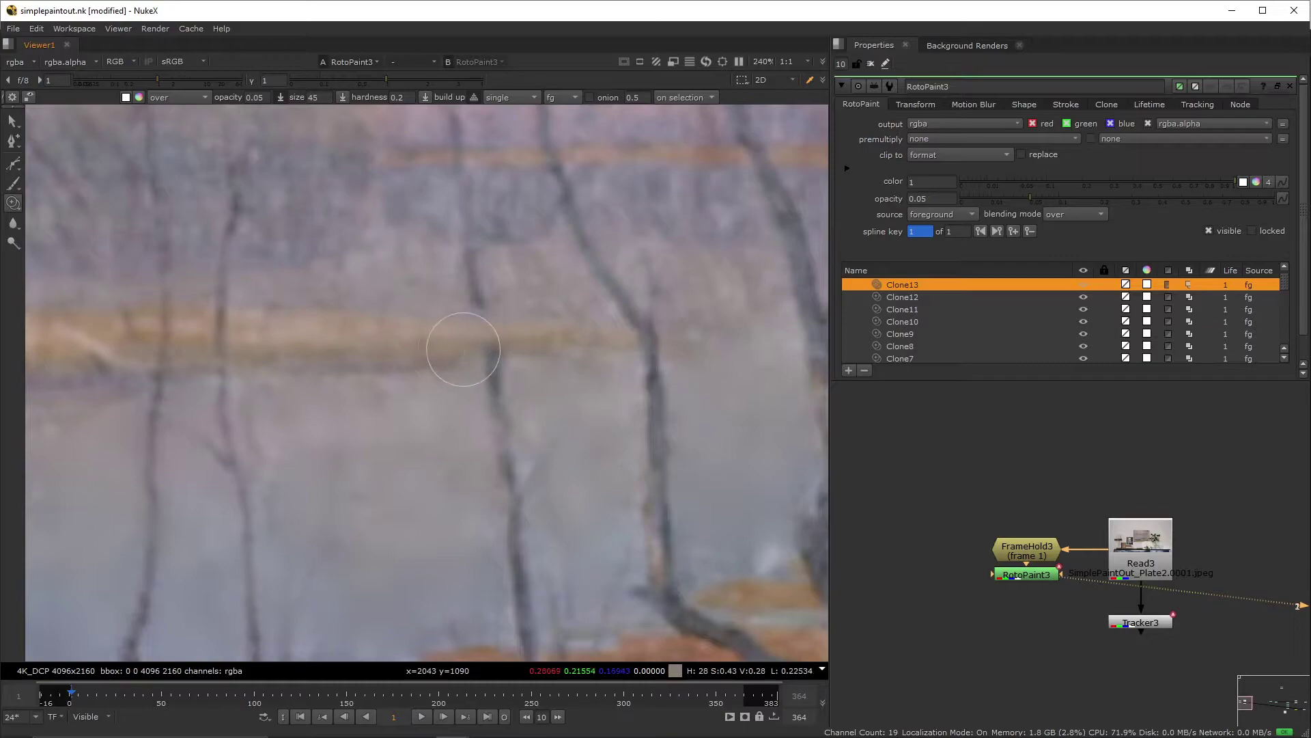
left_click(463, 349)
left_click(463, 352)
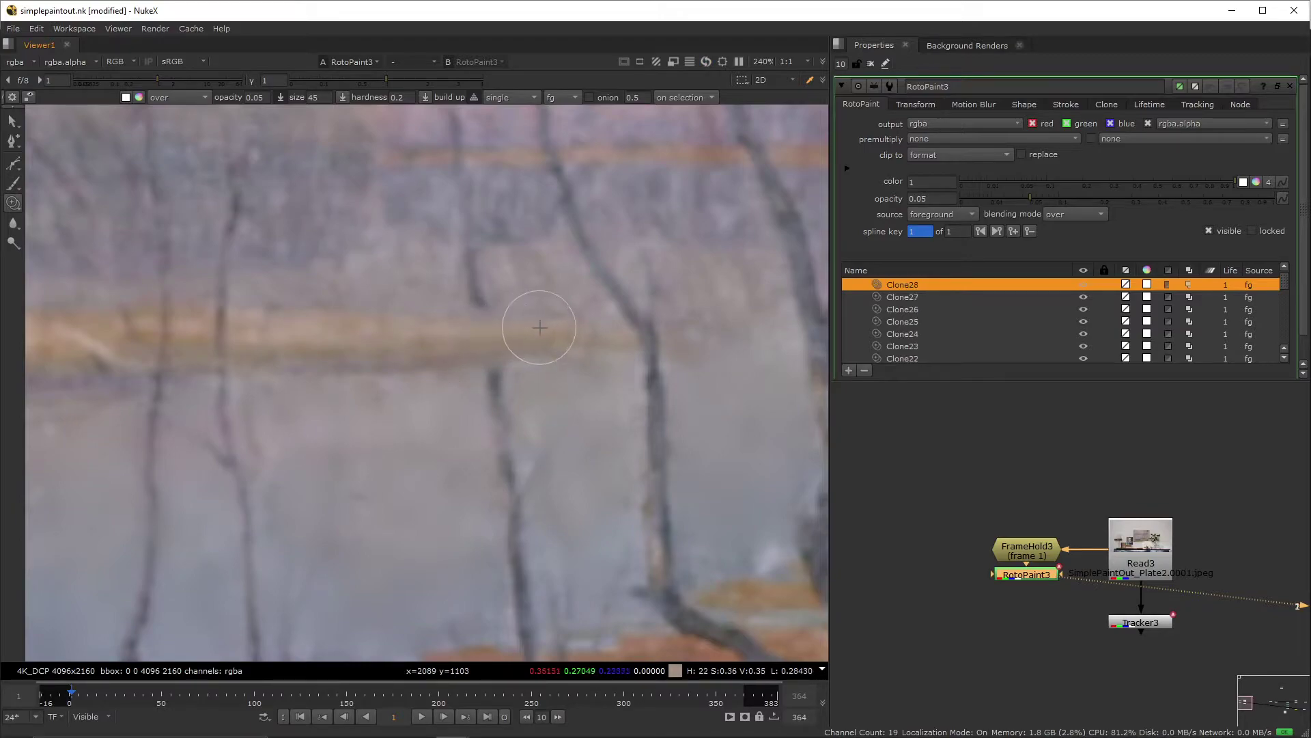
left_click(490, 379)
- Clone out the thin trees and branches in front of the dark treeline near the painting's left side
scroll(500, 369, "down", 1)
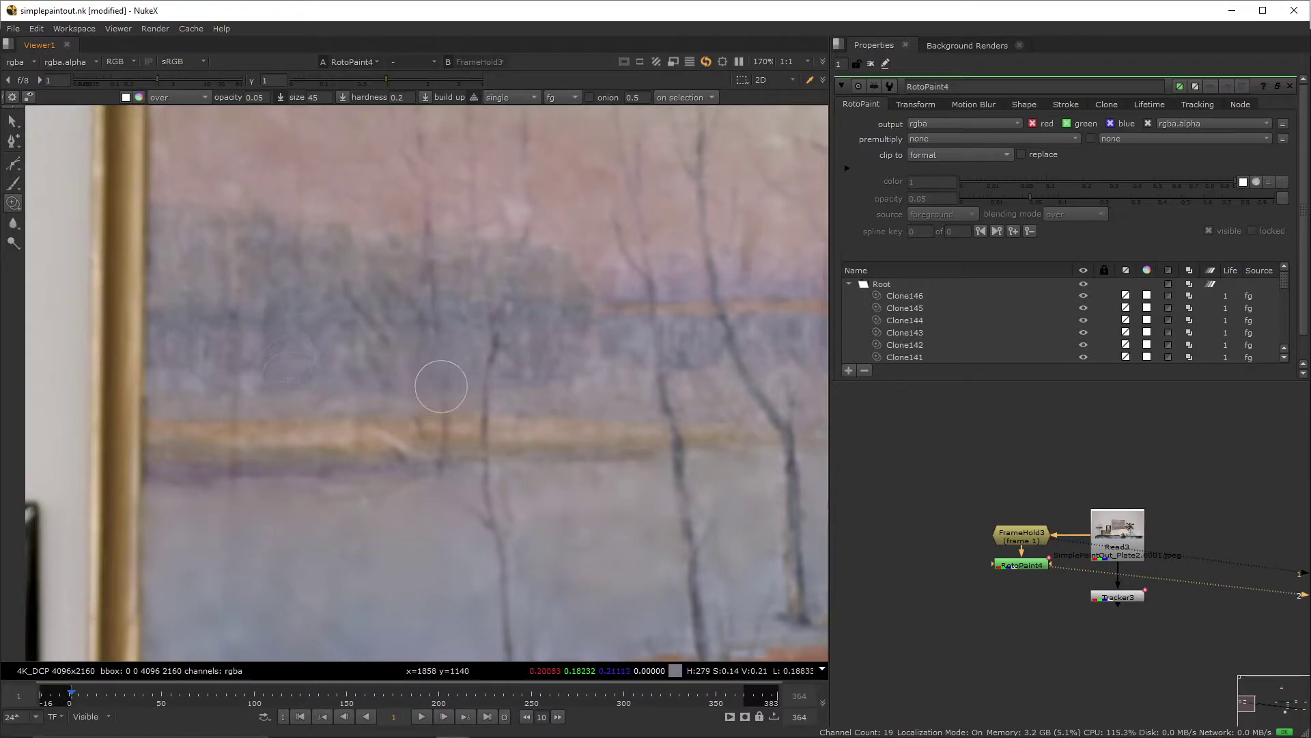
mouse_move(440, 386)
left_mouse_down()
mouse_move(452, 353)
mouse_move(363, 334)
mouse_move(498, 337)
mouse_move(444, 350)
mouse_move(485, 345)
mouse_move(496, 357)
mouse_move(495, 344)
mouse_move(489, 374)
mouse_move(492, 332)
mouse_move(580, 302)
mouse_move(483, 358)
mouse_move(475, 378)
mouse_move(416, 335)
mouse_move(459, 333)
mouse_move(410, 330)
left_mouse_up()
left_click_drag(410, 325, 414, 333)
mouse_move(444, 335)
left_mouse_down()
mouse_move(445, 269)
mouse_move(470, 283)
mouse_move(481, 329)
mouse_move(488, 267)
mouse_move(551, 340)
mouse_move(534, 311)
mouse_move(556, 299)
mouse_move(538, 294)
mouse_move(514, 335)
mouse_move(580, 341)
mouse_move(479, 280)
mouse_move(495, 246)
mouse_move(467, 259)
mouse_move(487, 274)
mouse_move(516, 255)
mouse_move(487, 249)
mouse_move(565, 257)
mouse_move(565, 271)
mouse_move(481, 243)
mouse_move(572, 256)
mouse_move(489, 280)
left_mouse_up()
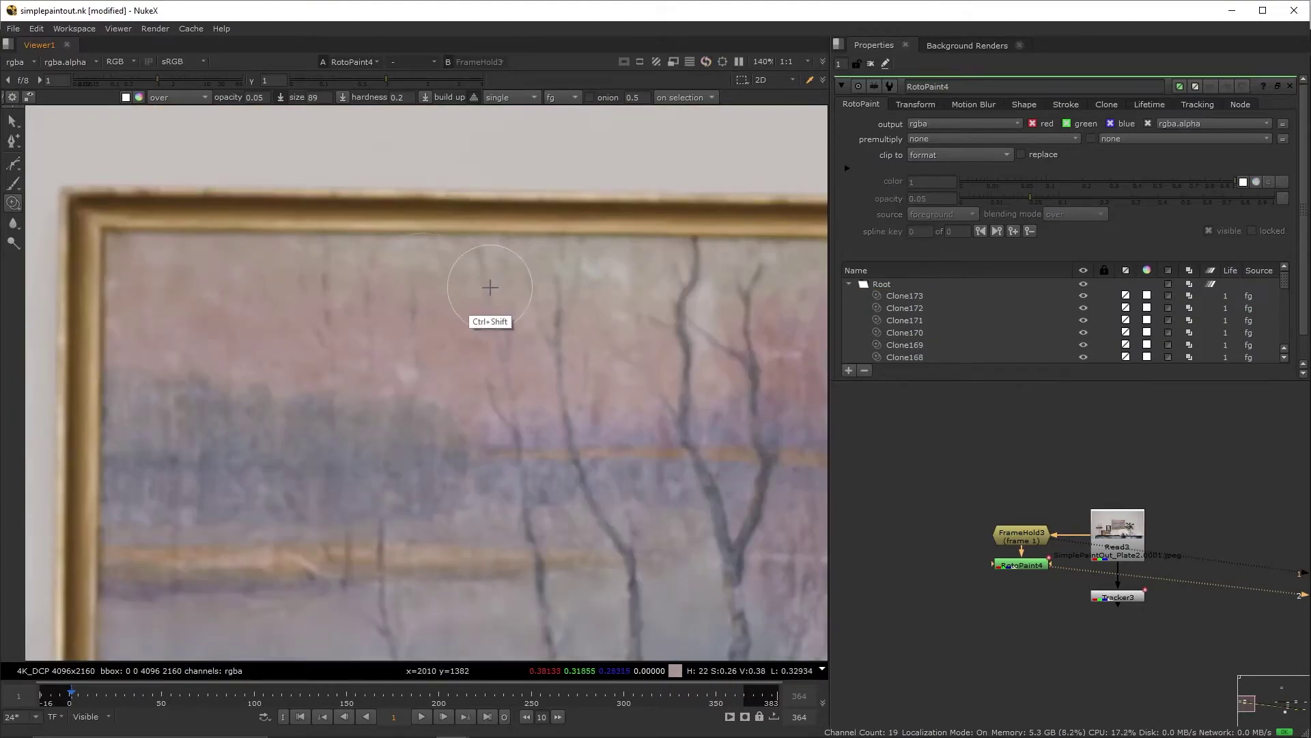
- Clone out the faint upper branches in the painting's pink sky with a size 89 brush at 0.05 opacity
left_click(318, 315)
left_click(480, 217, "ctrl")
key("x")
left_click(318, 325)
key("c")
left_click(316, 295)
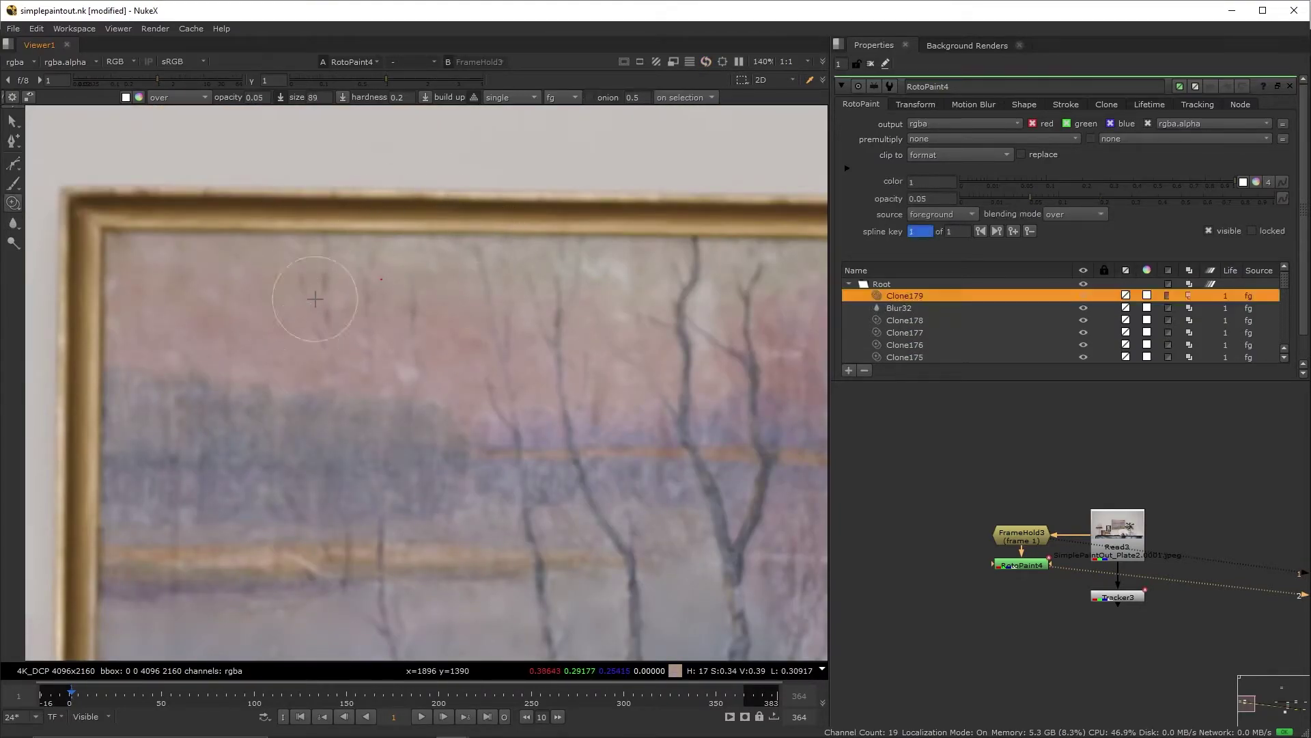
left_click(328, 301)
left_click(336, 266)
left_click(359, 287)
left_click(381, 297)
left_click(381, 279, "ctrl")
left_click(478, 316)
left_click_drag(478, 315, 478, 316)
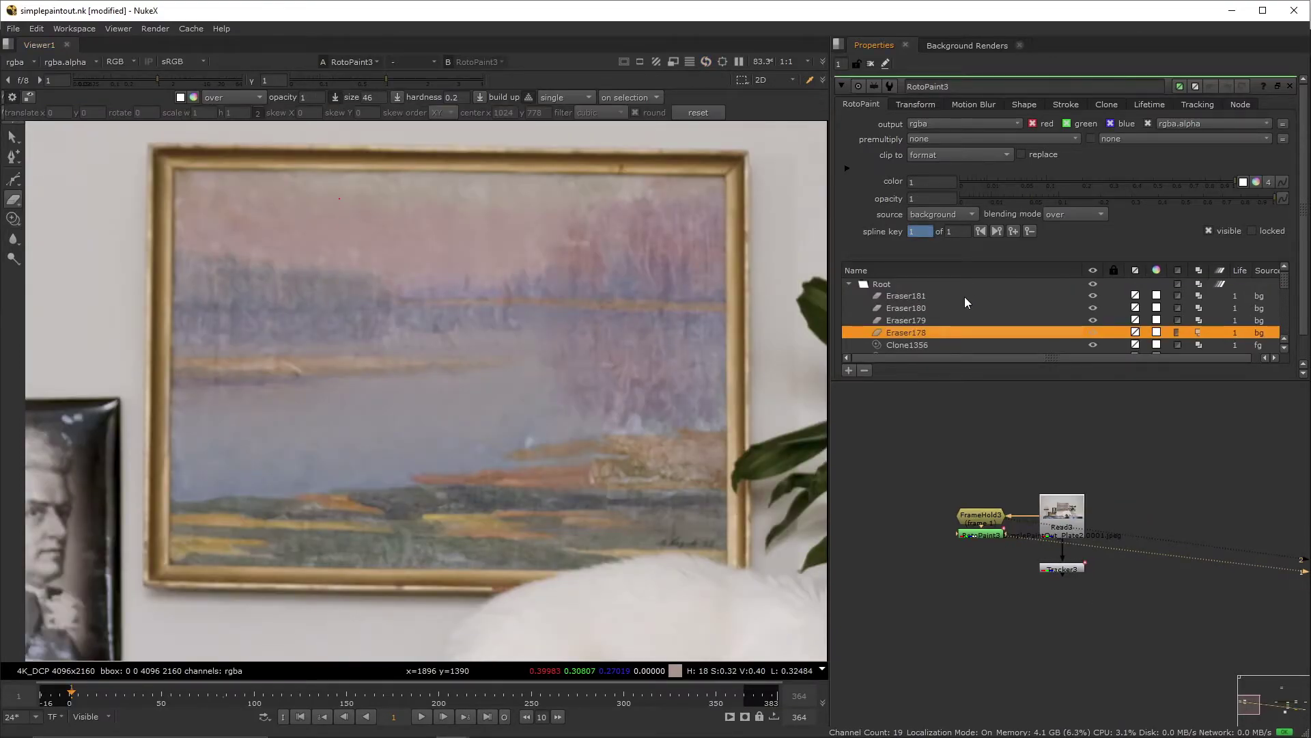
- Select every stroke in the RotoPaint node and set their lifetime to all frames
left_click(964, 297)
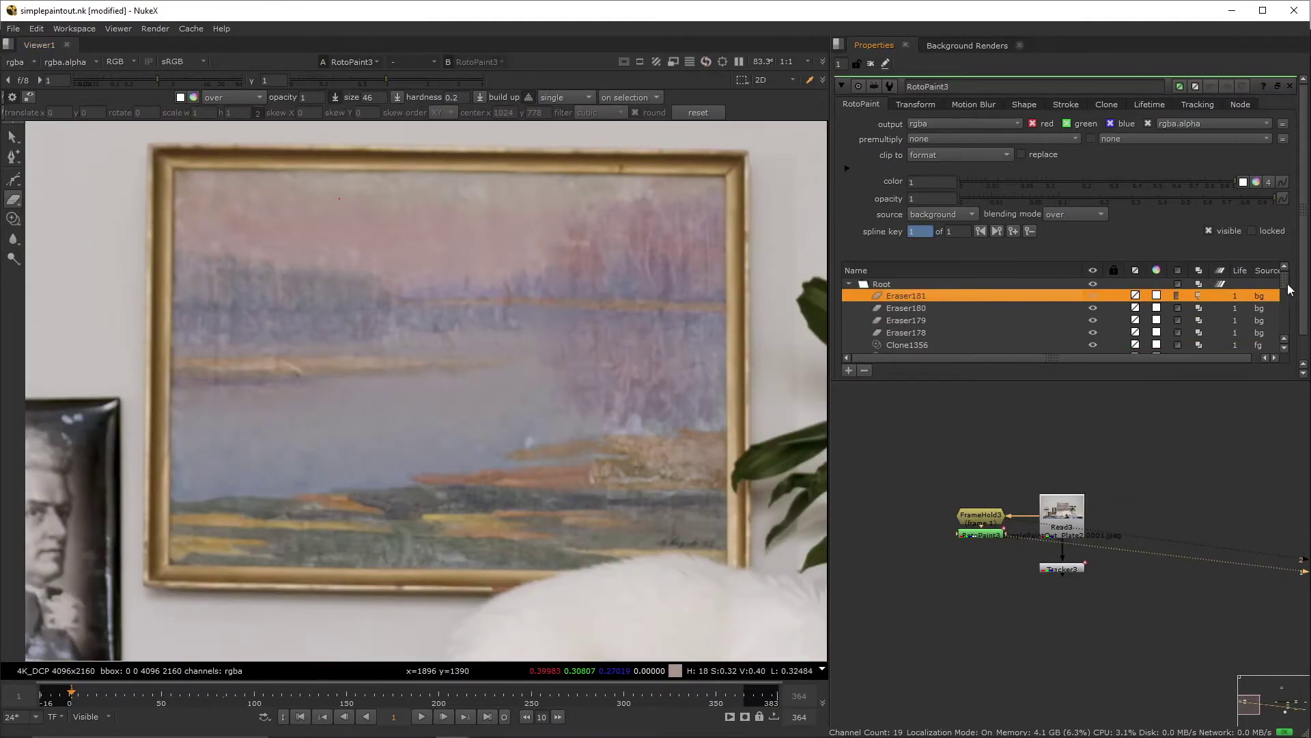
left_click_drag(1287, 287, 1253, 385)
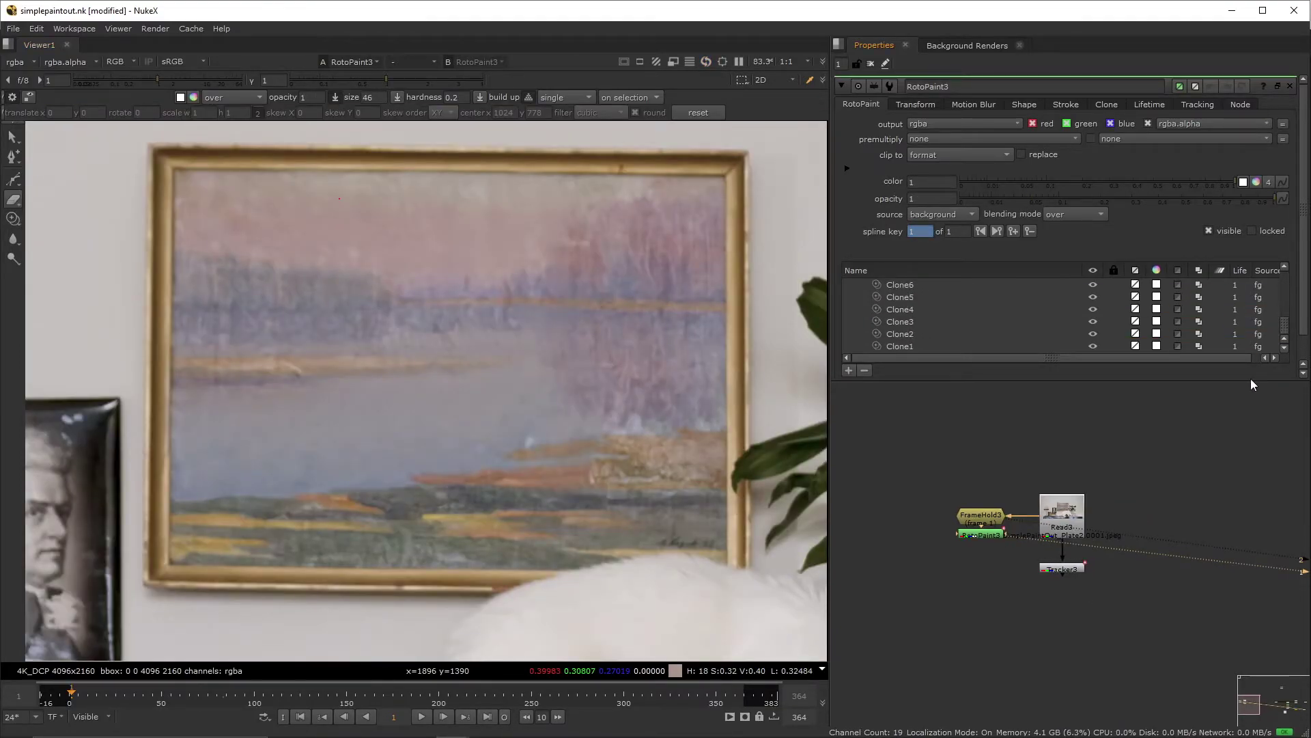
left_click(1081, 348, "shift")
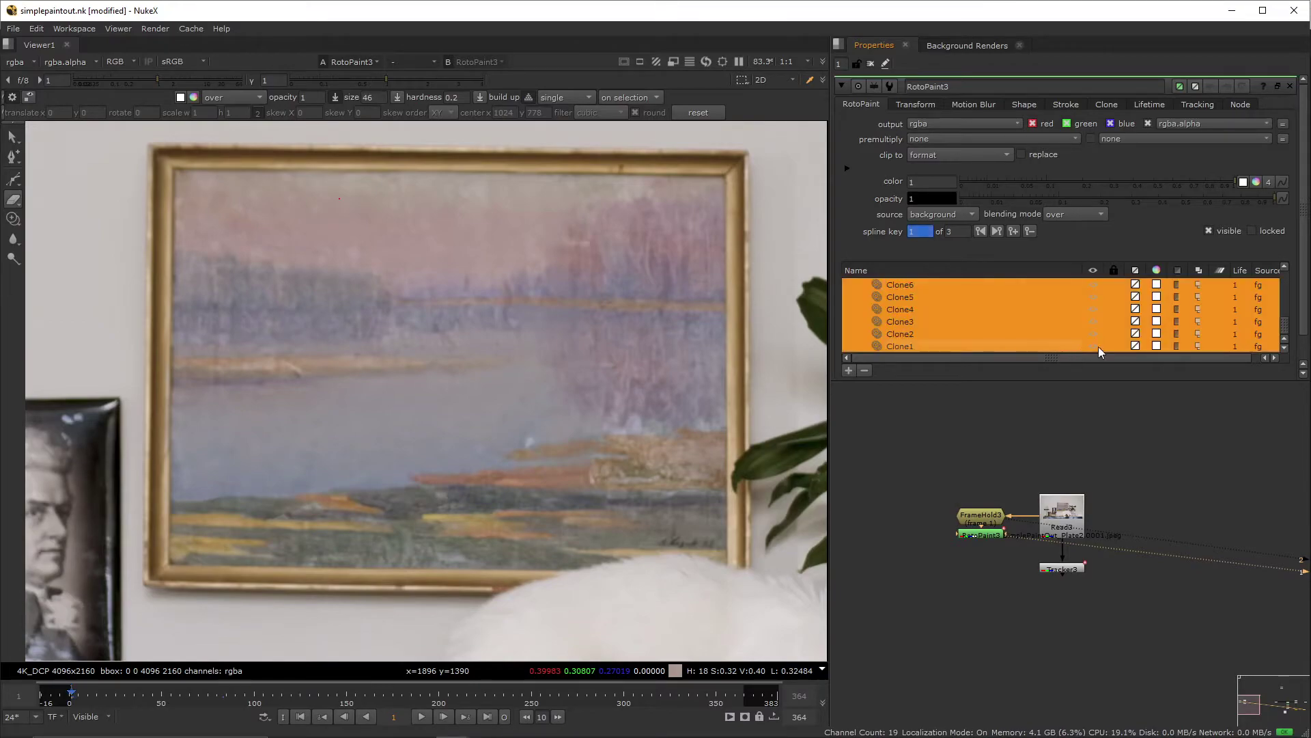
left_click(1239, 285)
left_click(1239, 267)
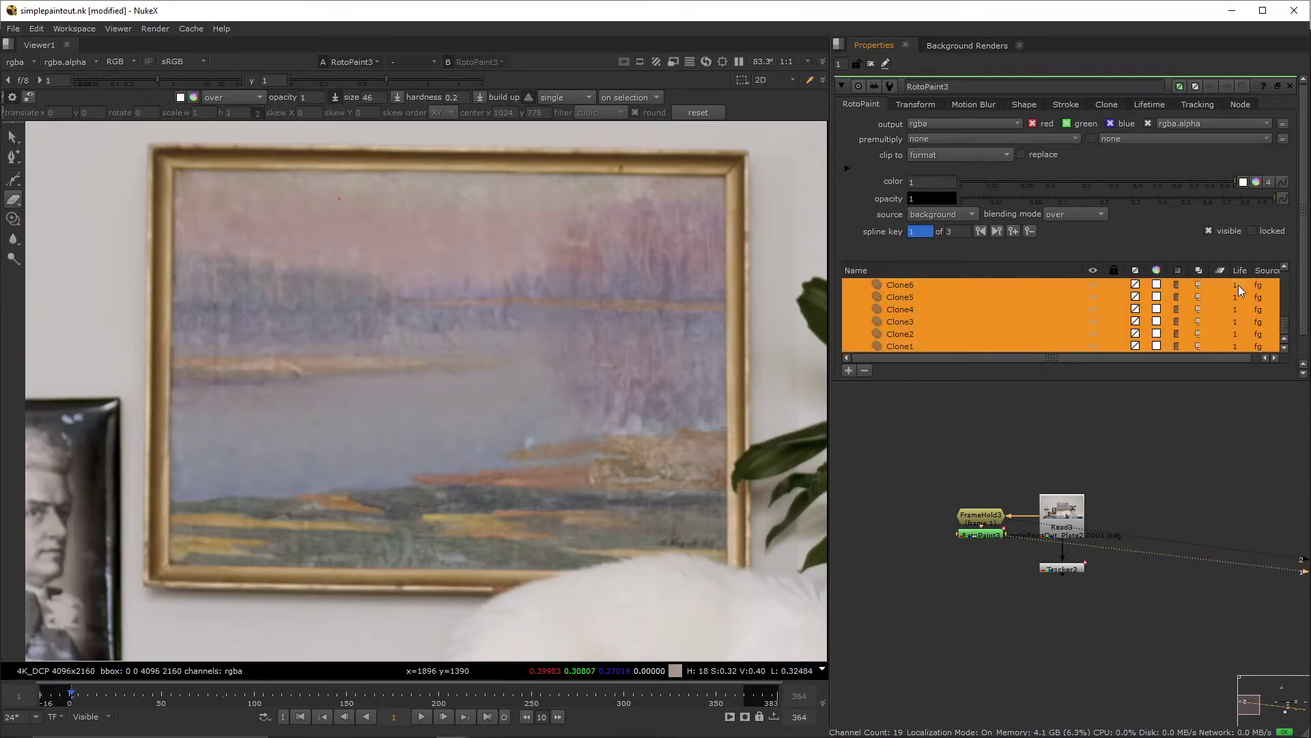
right_click(1239, 285)
left_click(1239, 268)
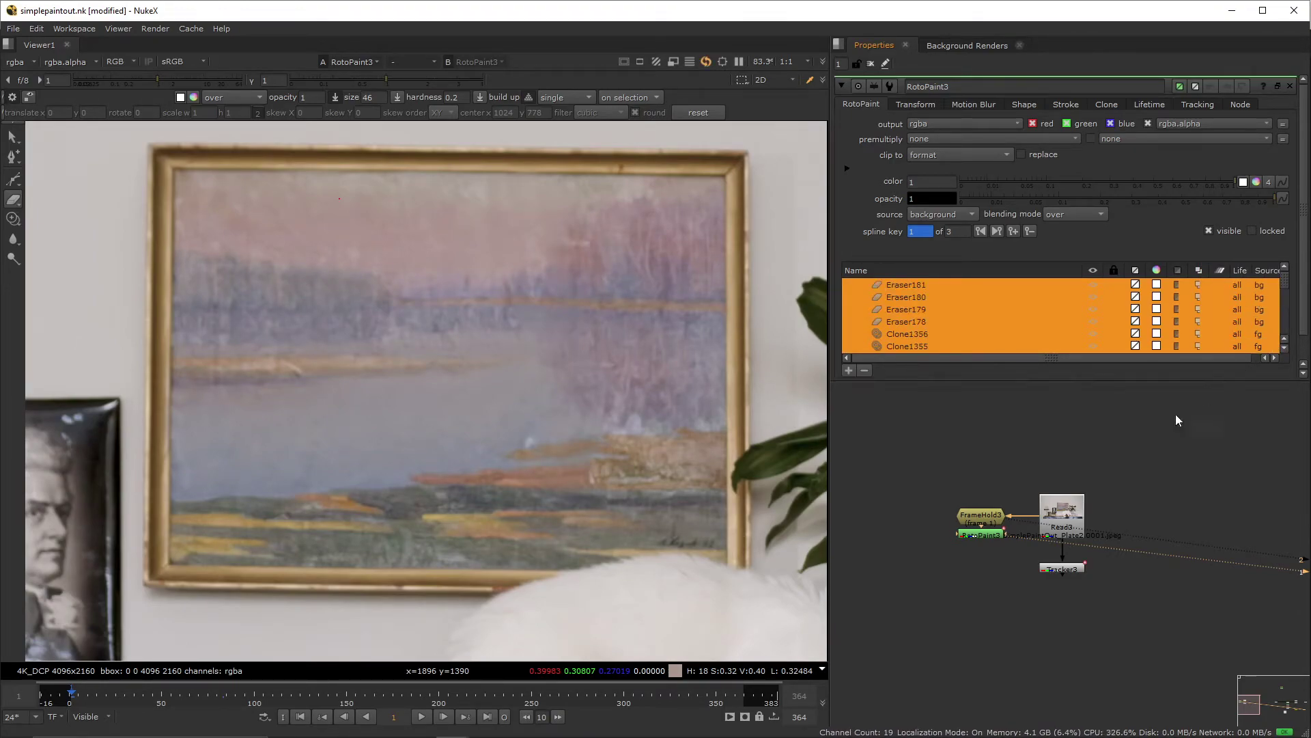
- Add a Roto node below the RotoPaint and draw a closed Bezier along the painting's frame, keeping clear of the cat
left_click(998, 551)
key("Return")
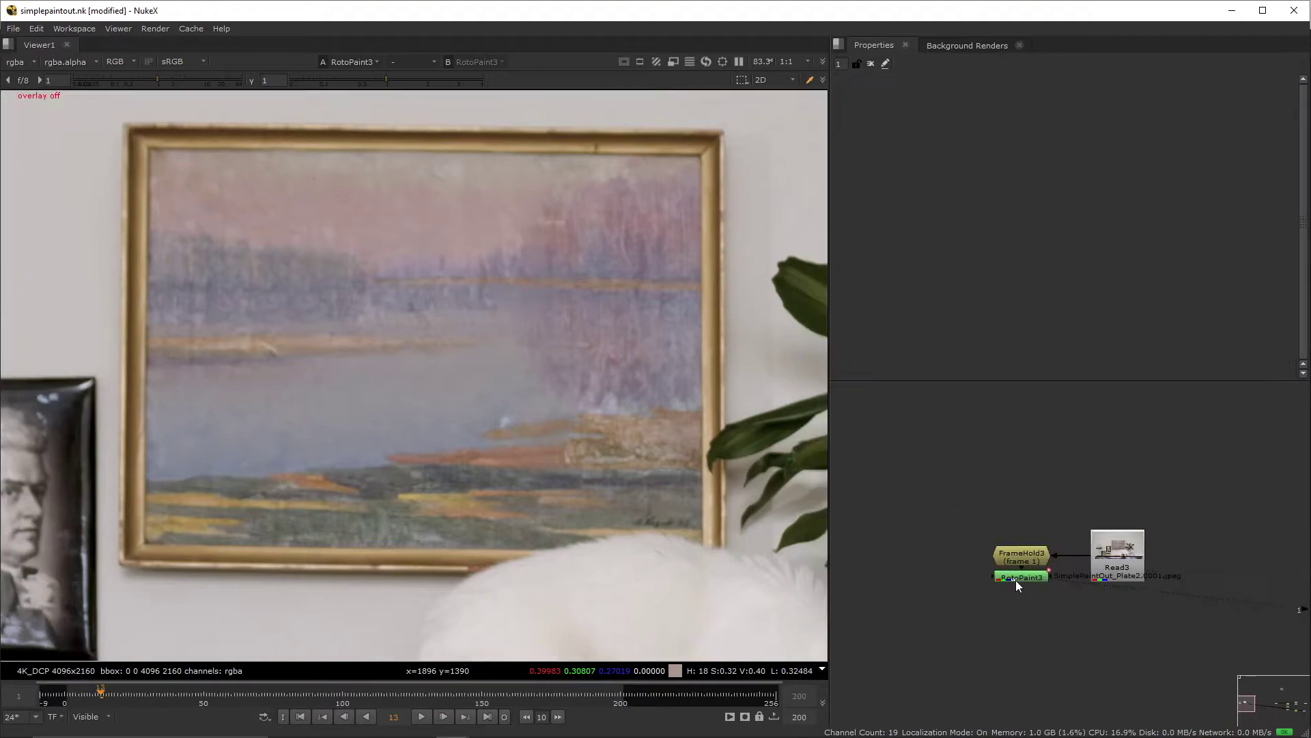
key("o")
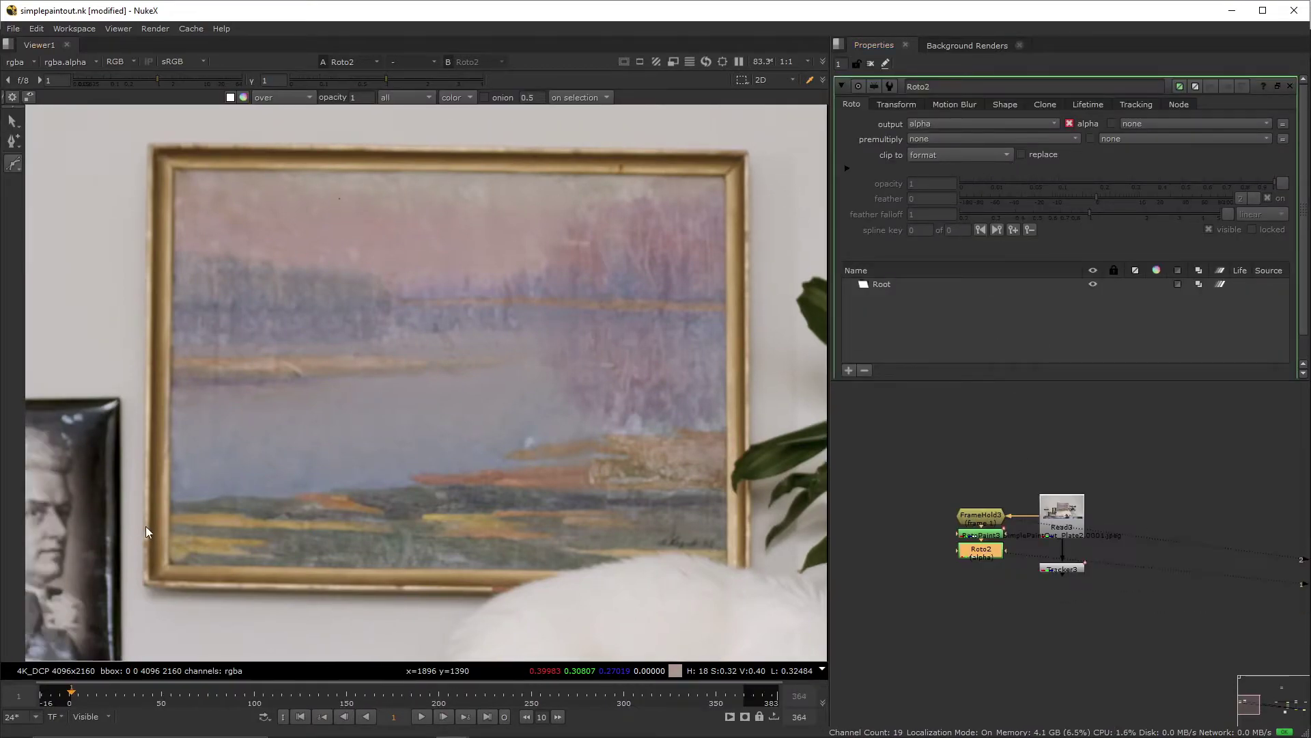
left_click_drag(170, 535, 190, 535)
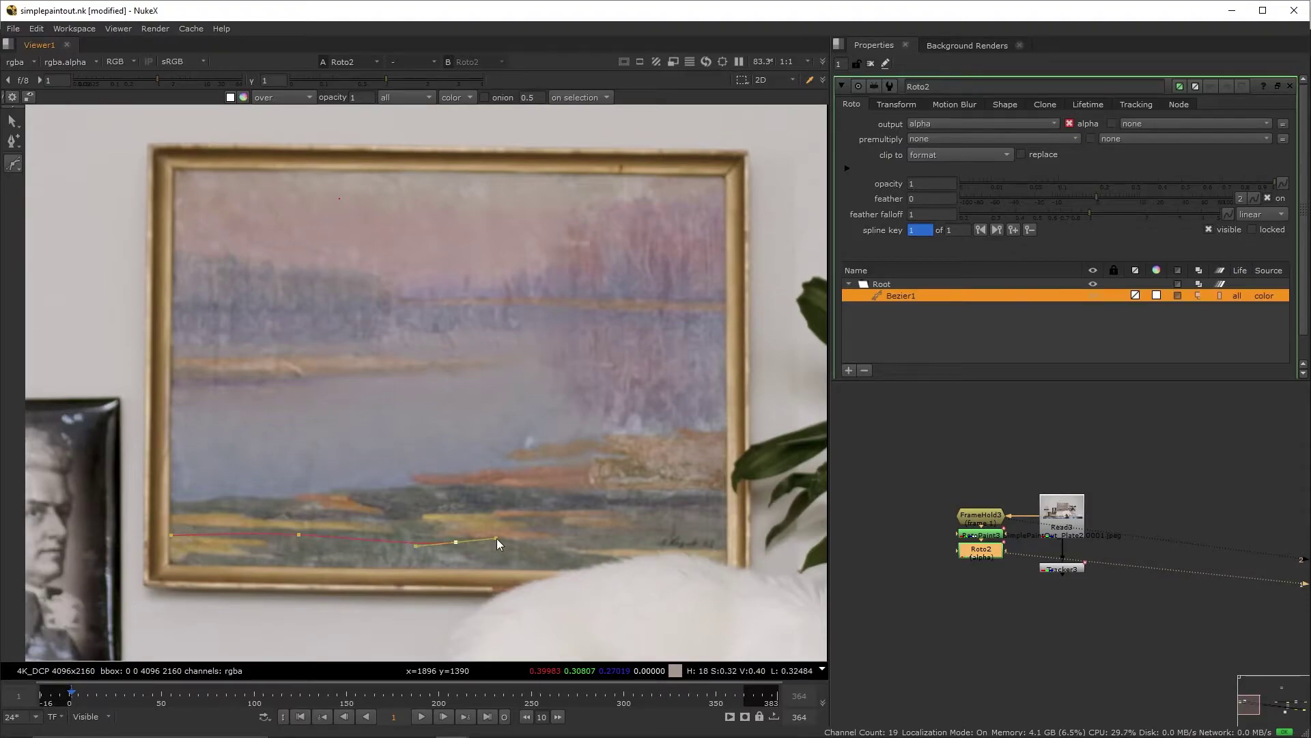
left_click(335, 156)
left_click_drag(164, 159, 163, 176)
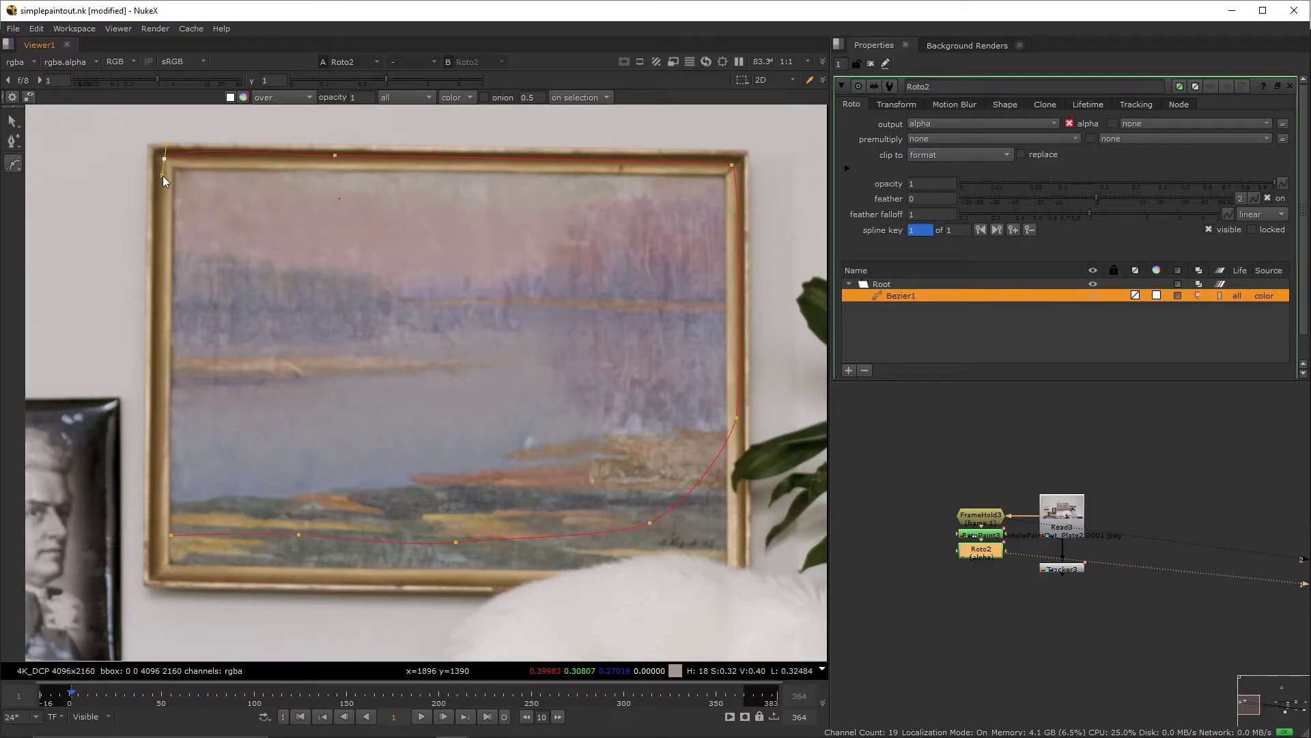
left_click(158, 437)
left_click(171, 535)
- Add an EdgeBlur node below the Roto, limit its channels to alpha and set its size to 5.6
key("Tab")
key("Return")
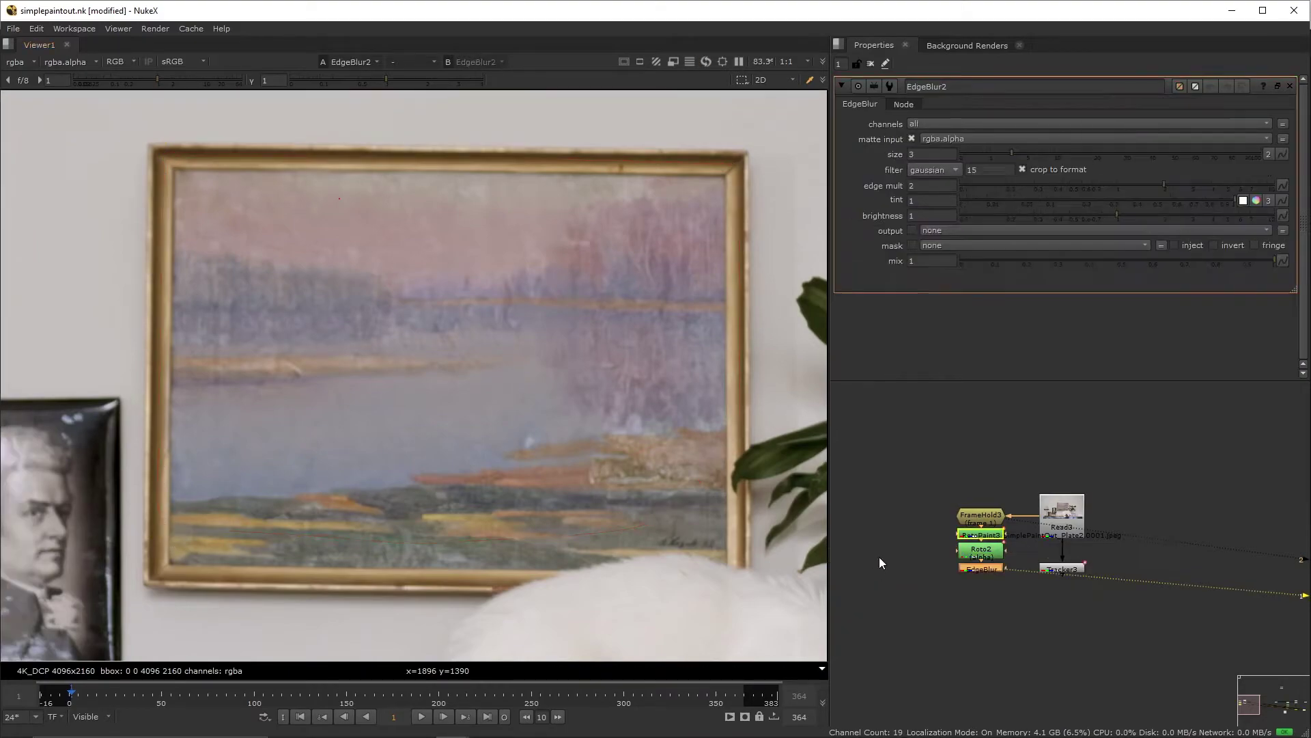
left_click(919, 124)
left_click(941, 190)
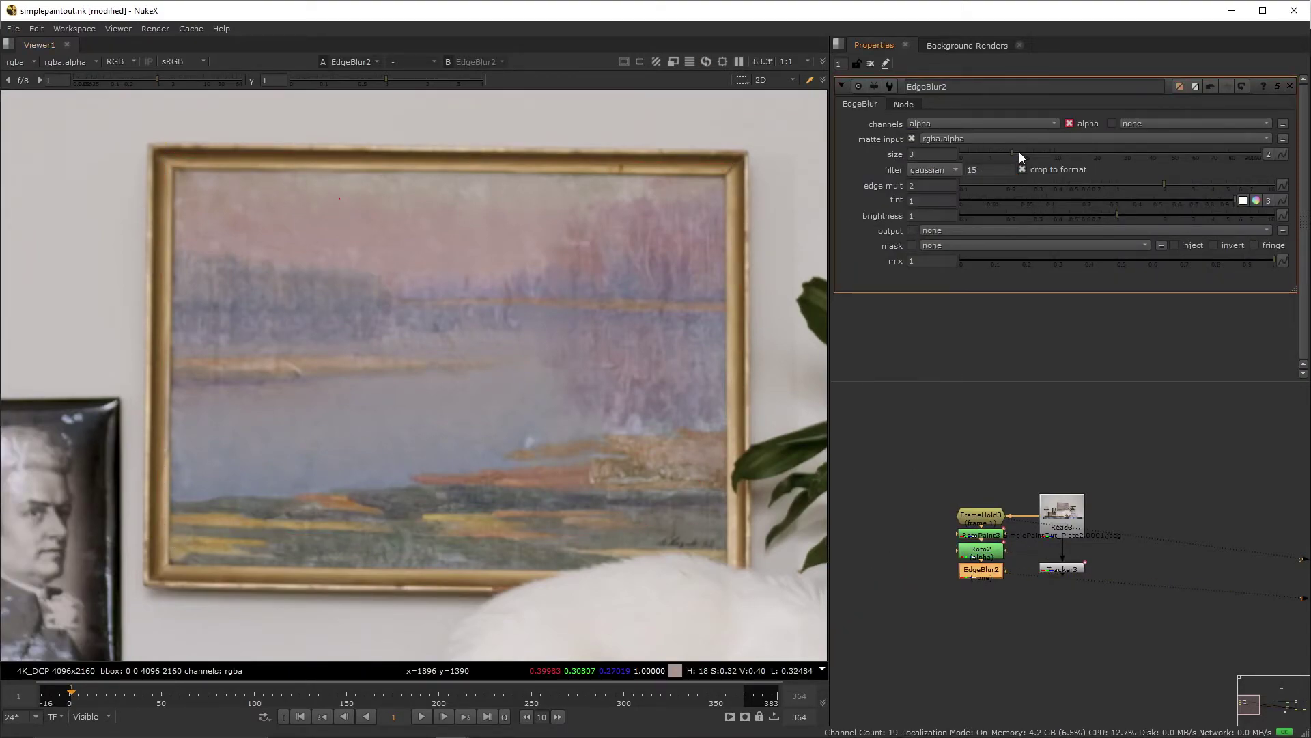
left_click(1019, 153)
left_click_drag(1019, 153, 1031, 154)
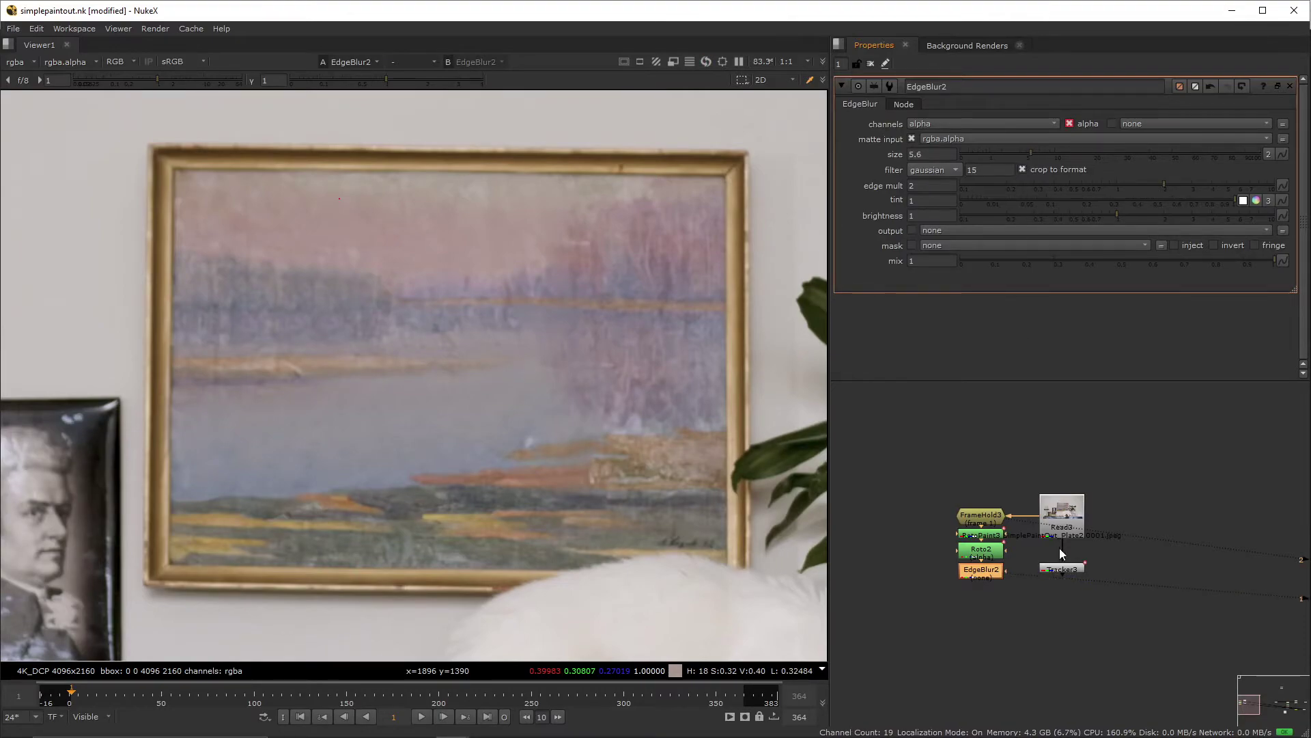
- Add a Premult below the EdgeBlur and merge its output over the plate branch with a Merge node
key("Tab")
type("PR")
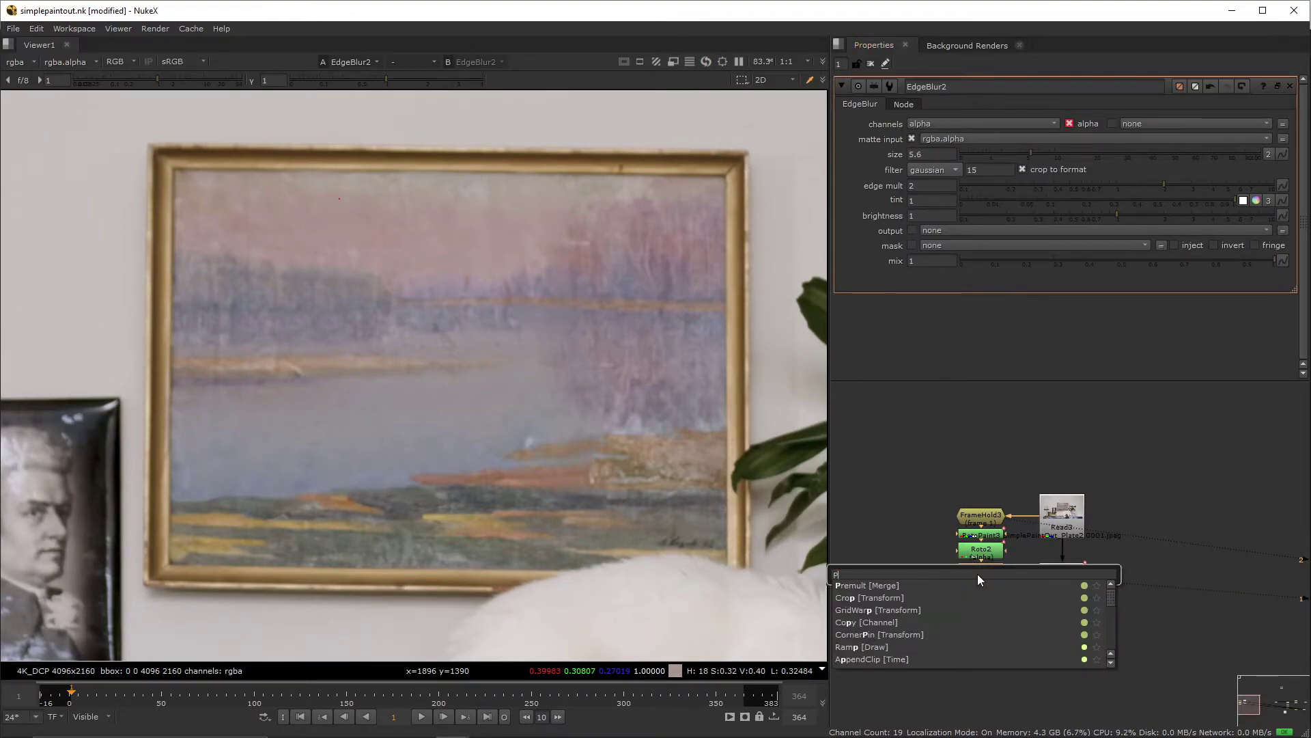
left_click(933, 582)
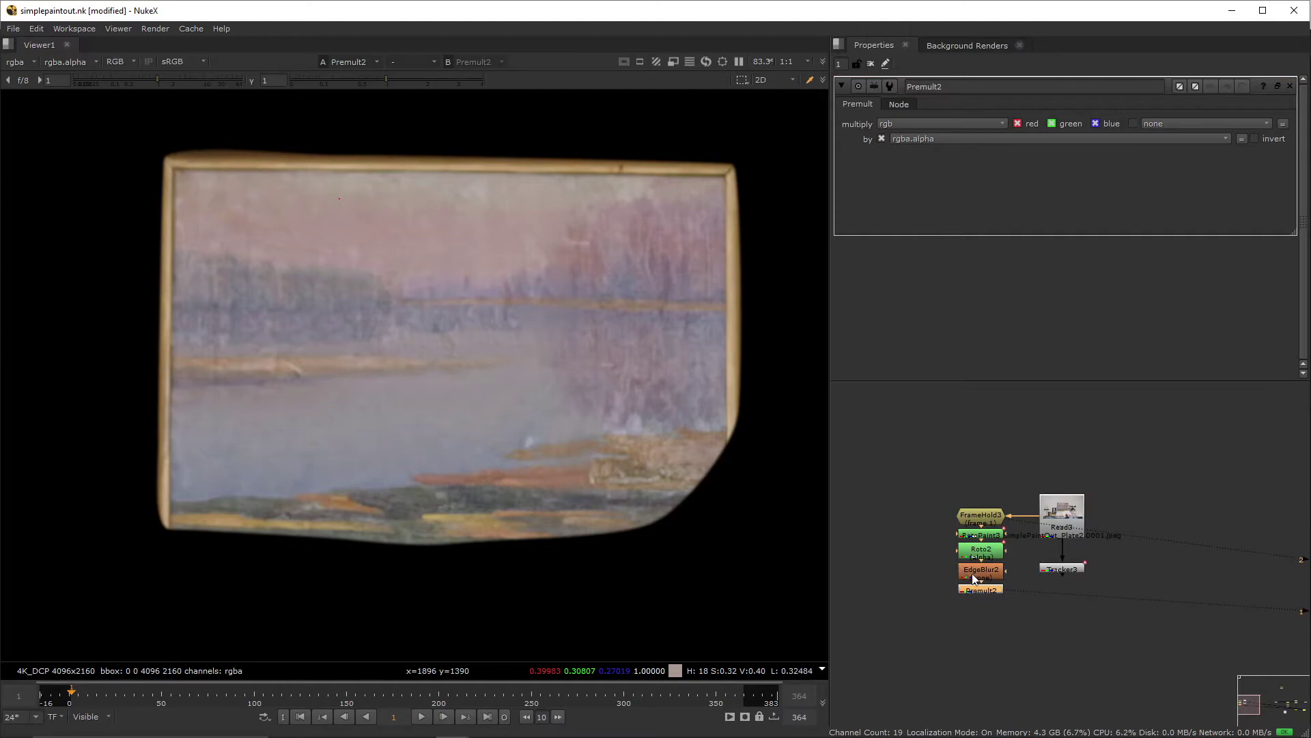
key("m")
left_click_drag(1070, 589, 977, 589)
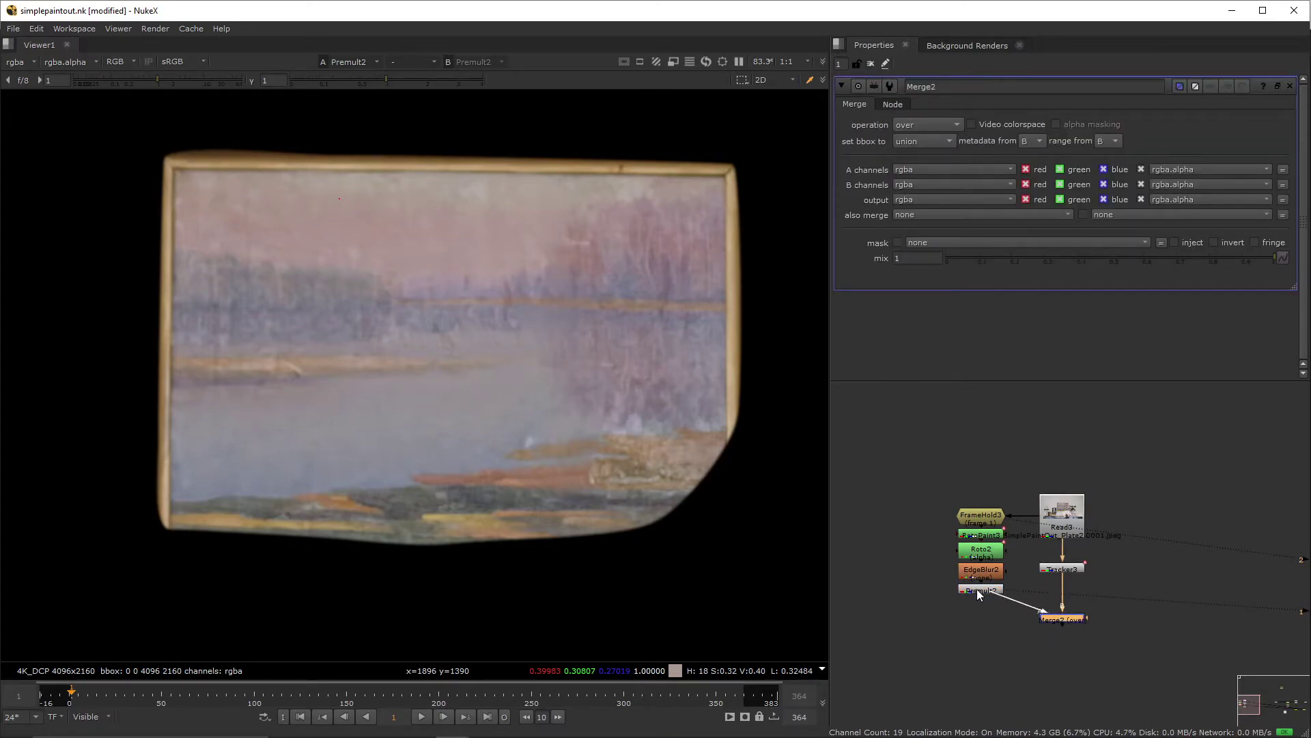
- Move the Tracker from the plate branch to between the Premult and the Merge, and set its transform to match-move
left_click(1070, 573)
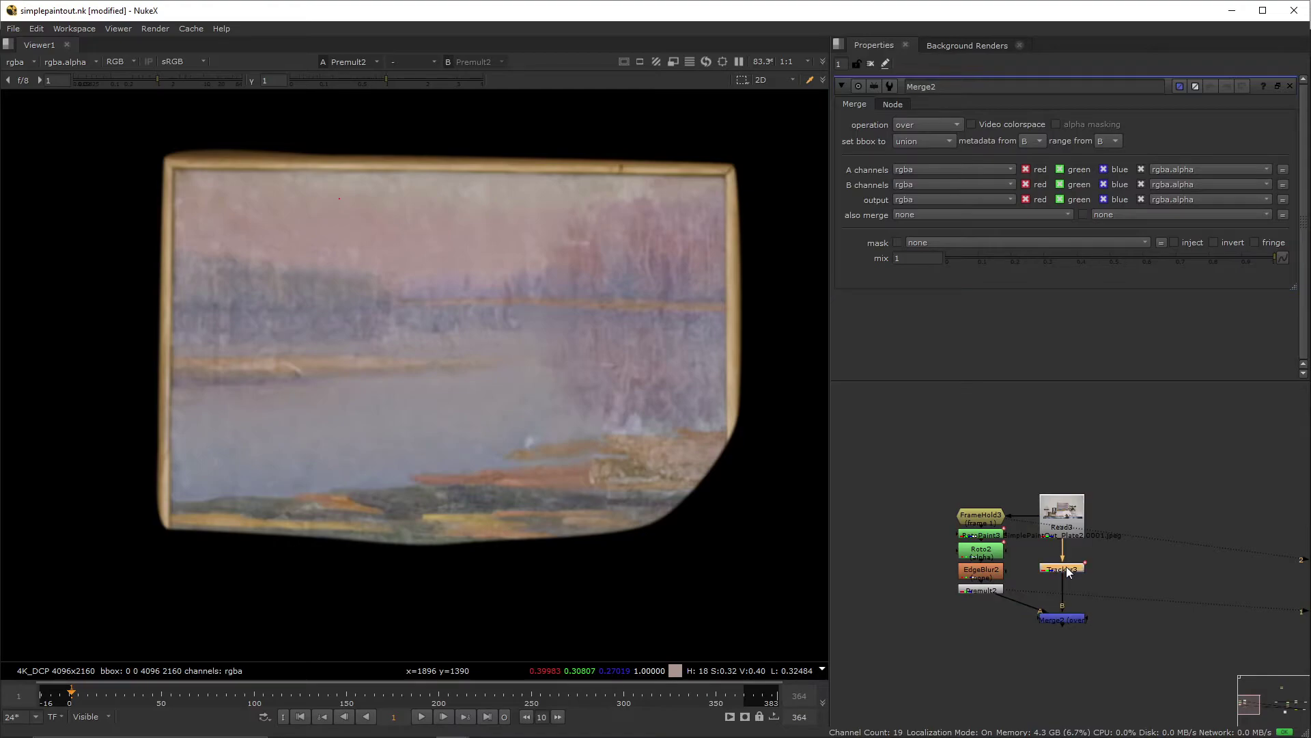
key("ctrl+shift+x")
left_click_drag(1090, 571, 1011, 613)
double_click(980, 611)
left_click(953, 124)
left_click(952, 153)
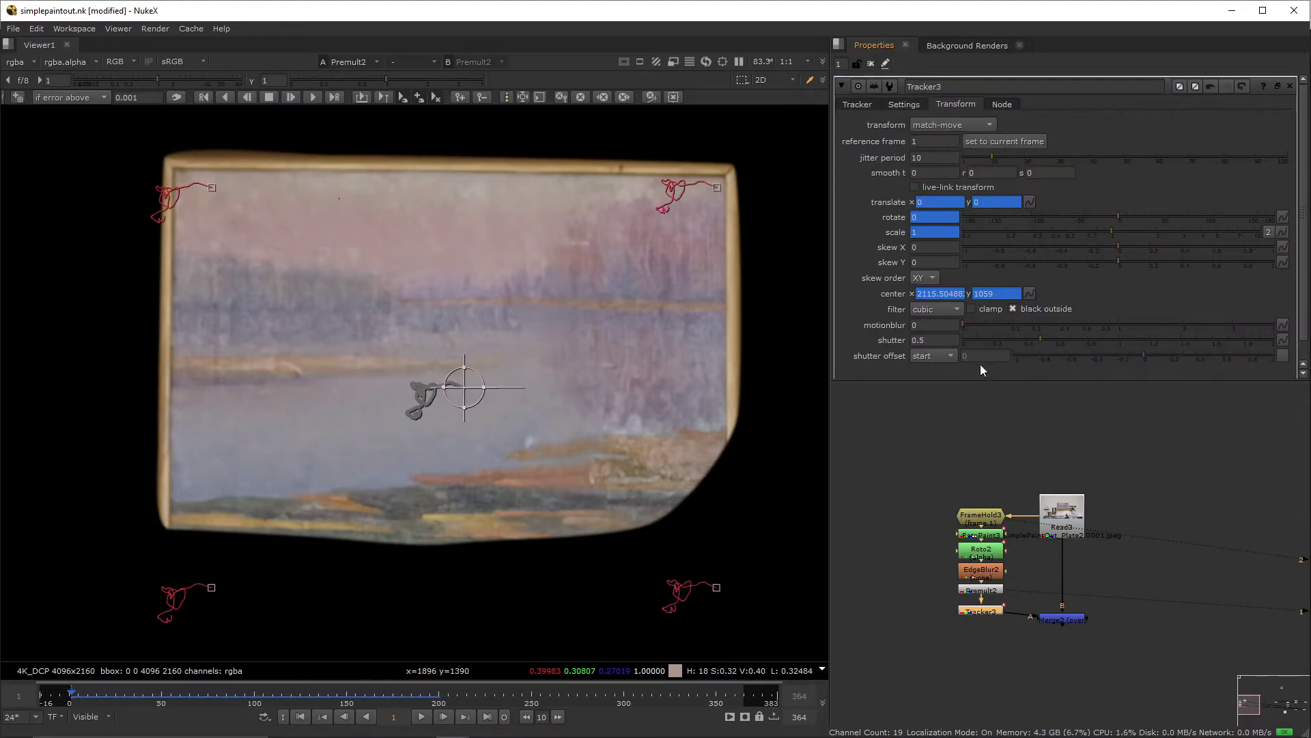